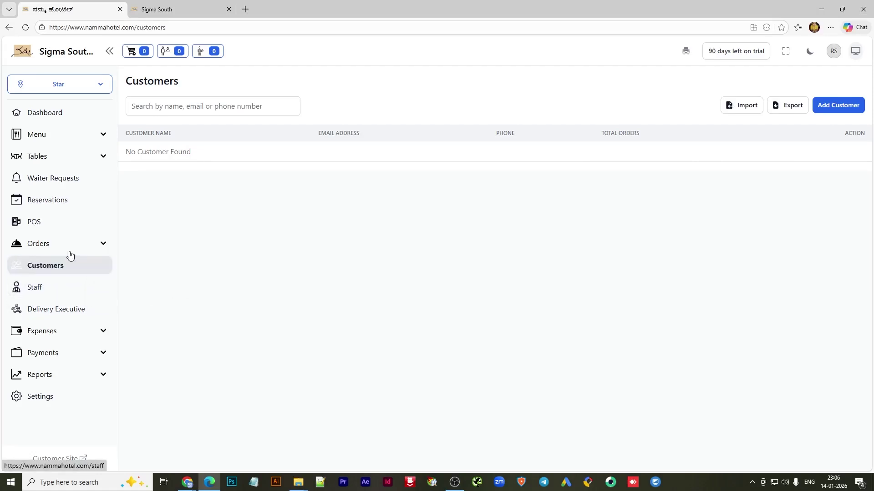
# Go from the Dashboard to the Staff page listing the existing account owner
pyautogui.click(63, 117)
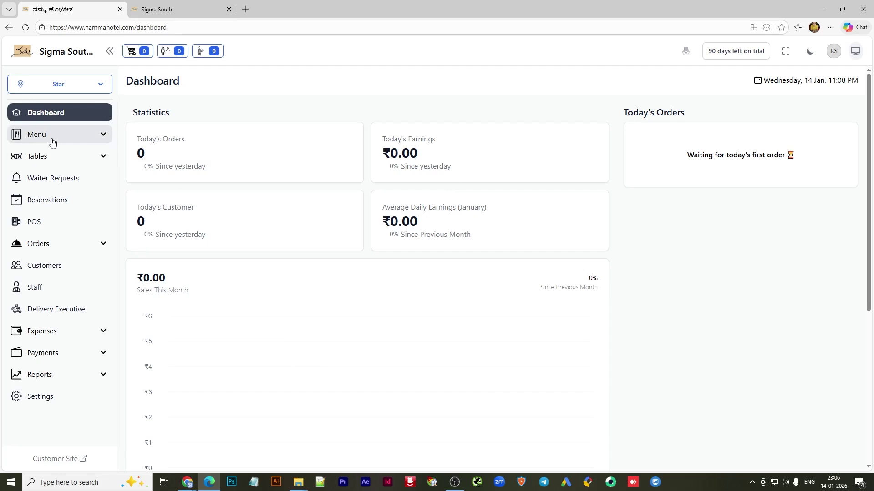
pyautogui.click(41, 289)
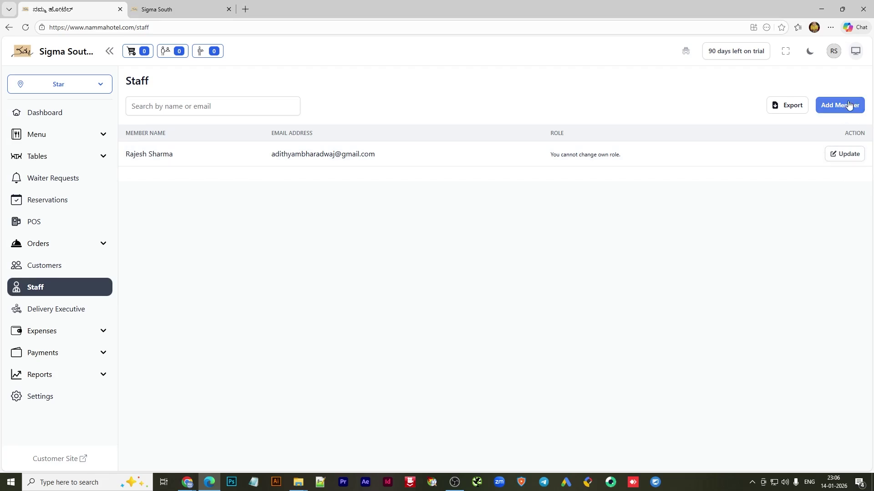
# Start a new staff member and enter their name, e-mail, corrected phone number and password
pyautogui.click(844, 106)
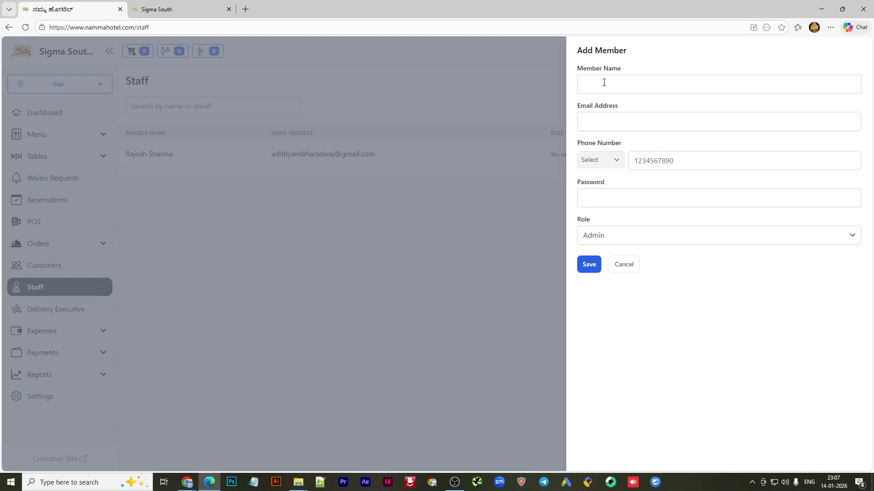
pyautogui.click(604, 83)
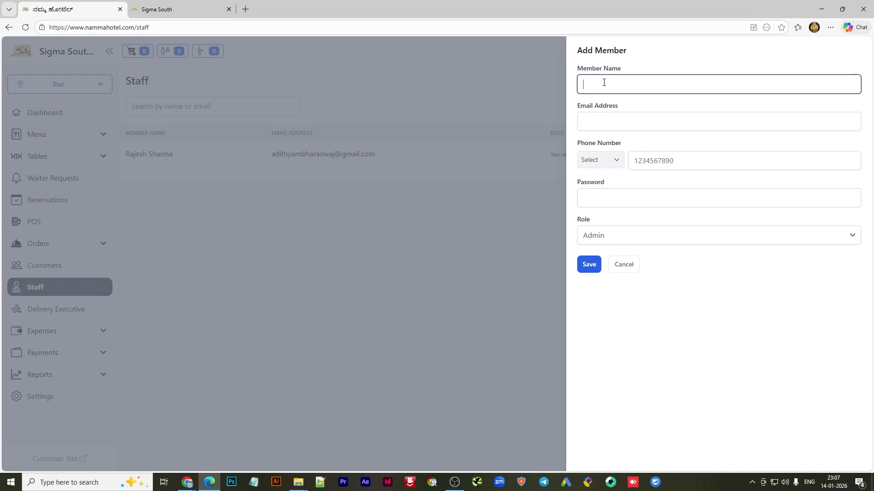
pyautogui.write('Ramesh')
pyautogui.click(607, 123)
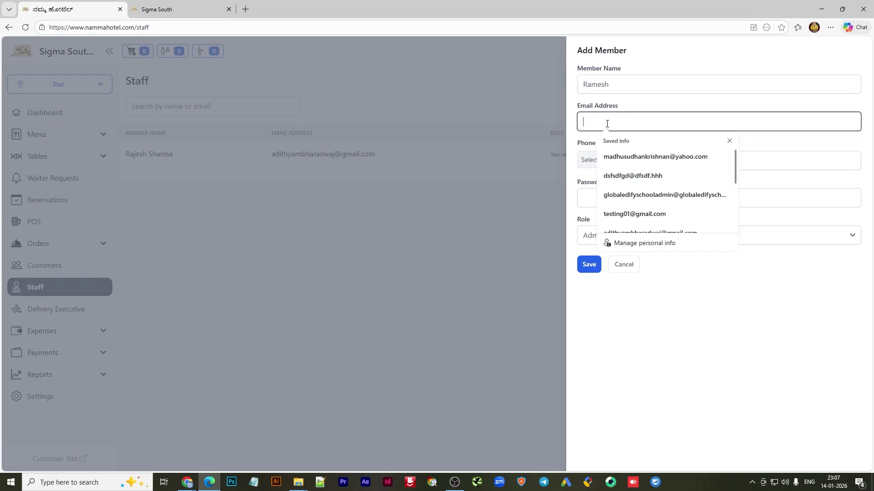
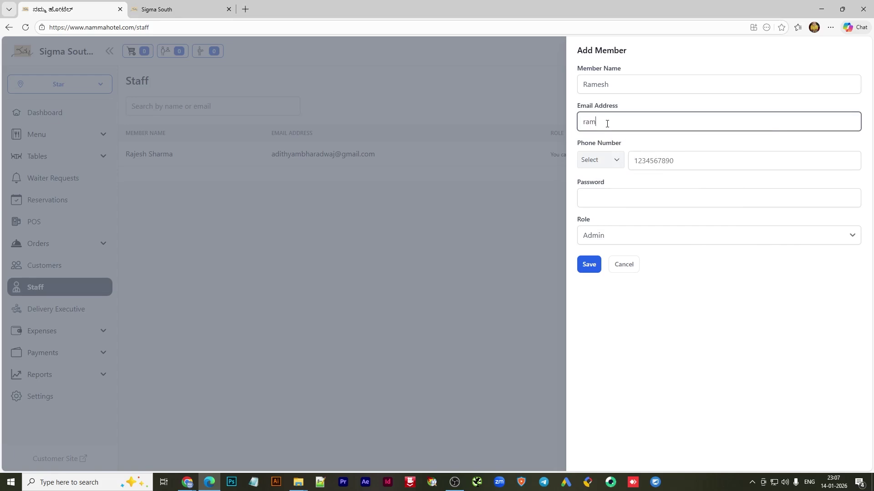
pyautogui.click(642, 164)
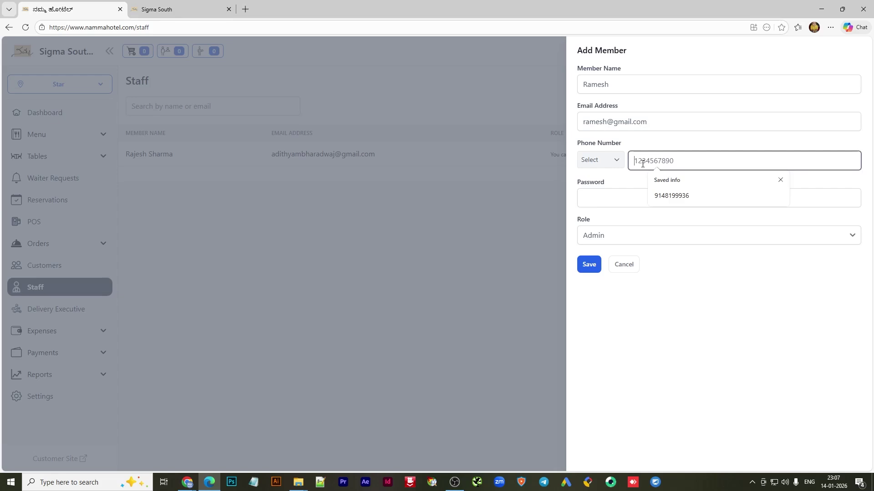
pyautogui.write('9148199')
pyautogui.press('BackSpace')
pyautogui.press('BackSpace')
pyautogui.press('BackSpace')
pyautogui.press('BackSpace')
pyautogui.press('BackSpace')
pyautogui.press('BackSpace')
pyautogui.press('BackSpace')
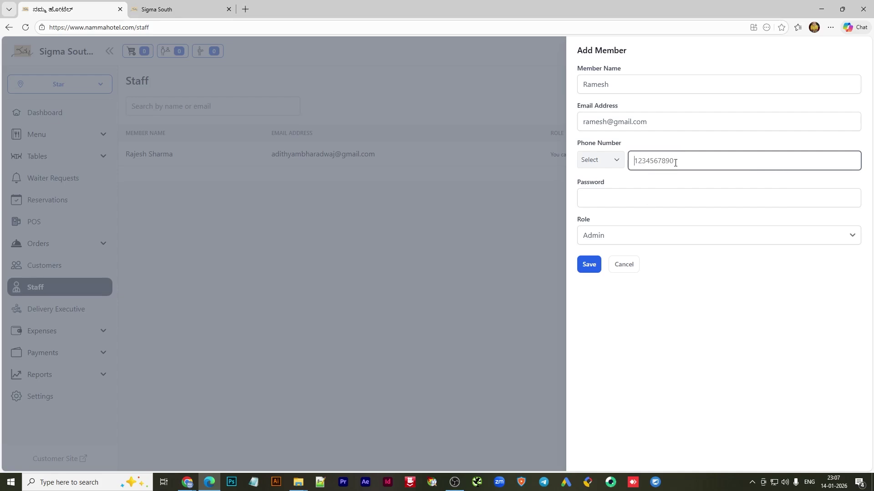
pyautogui.write('123456789')
pyautogui.click(616, 191)
pyautogui.write('1234')
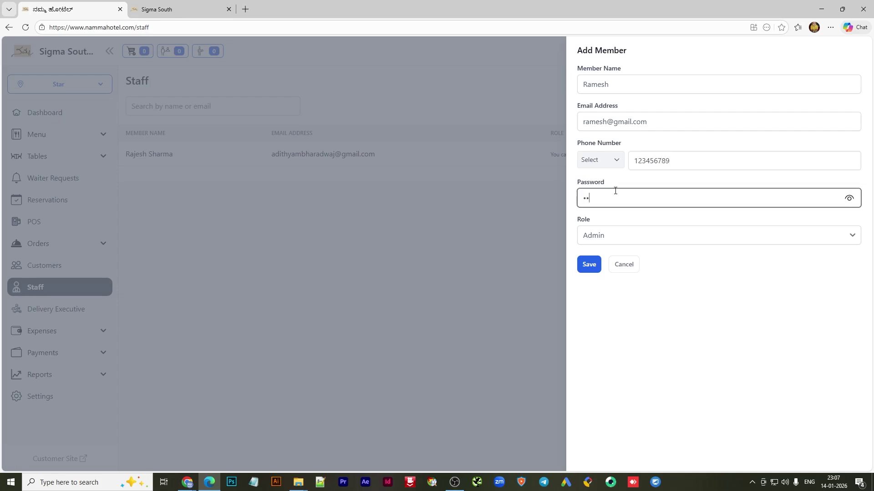
pyautogui.write('56')
# Set the new member's role to Chef and append 'Chef' to the member name
pyautogui.click(634, 235)
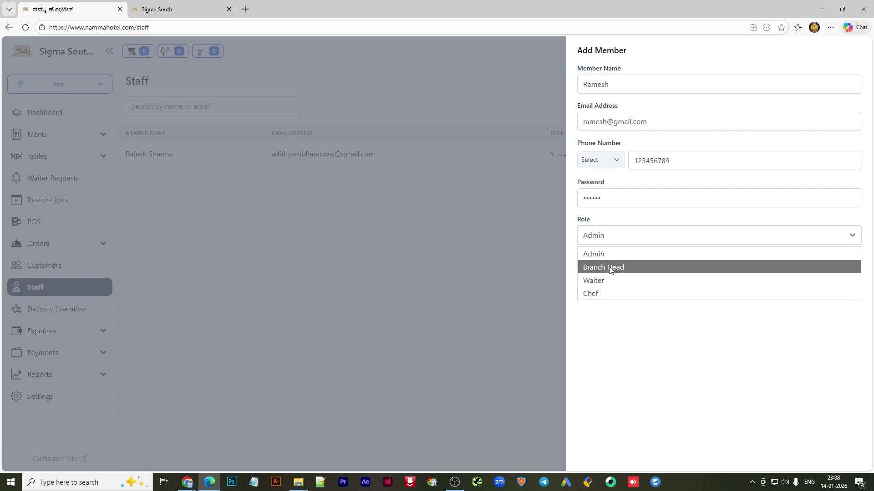
pyautogui.click(599, 294)
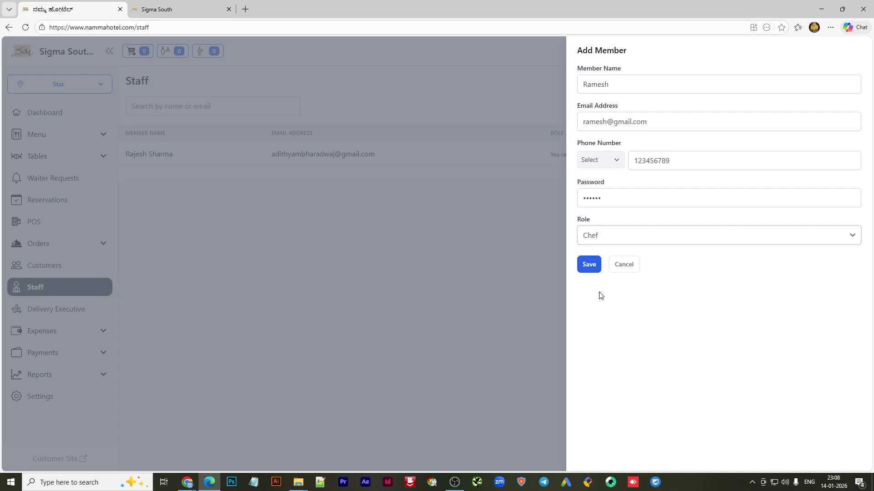
pyautogui.click(634, 84)
pyautogui.write('C')
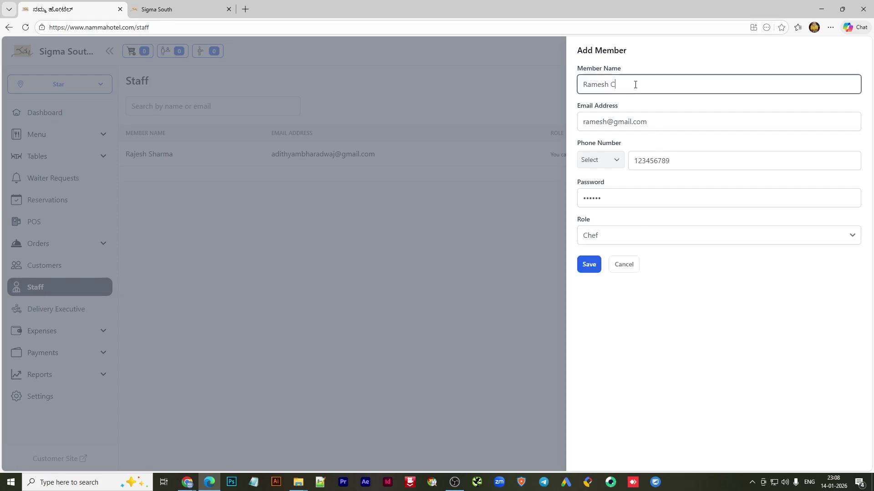
pyautogui.write('hef')
# Save the new chef with phone country code +91, declining the browser's password prompt
pyautogui.click(590, 266)
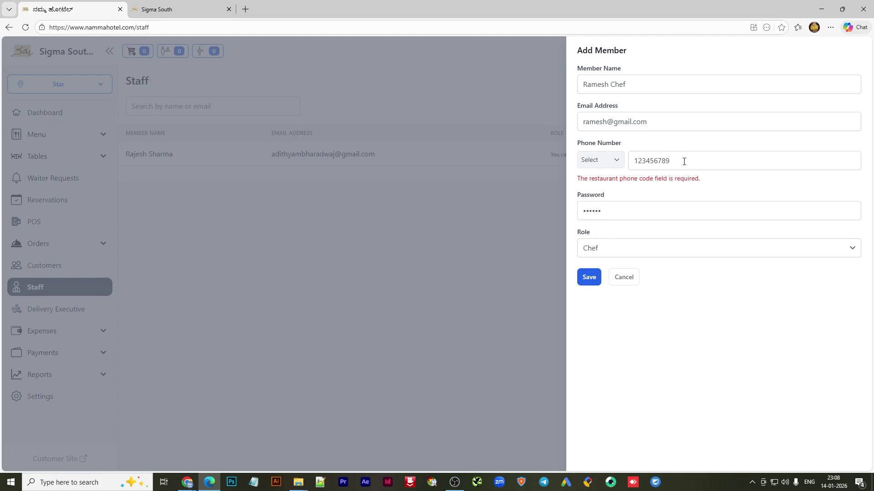
pyautogui.click(616, 165)
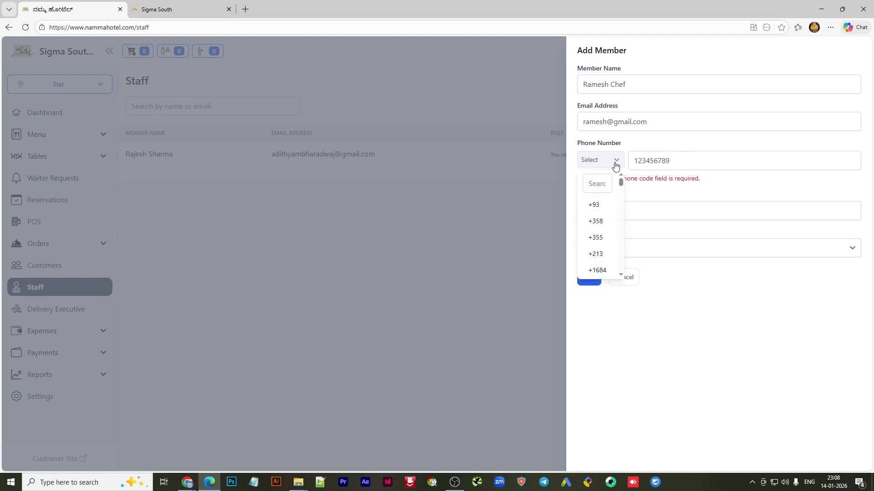
pyautogui.click(601, 185)
pyautogui.write('91')
pyautogui.click(604, 238)
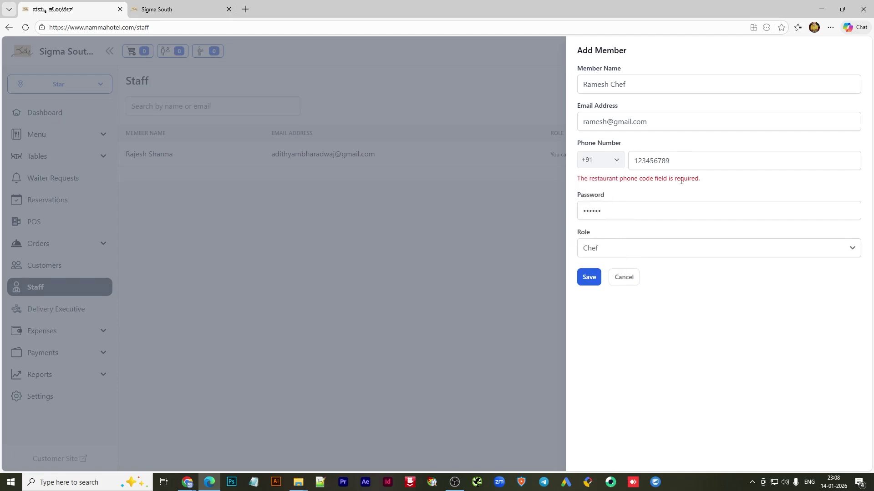
pyautogui.click(589, 278)
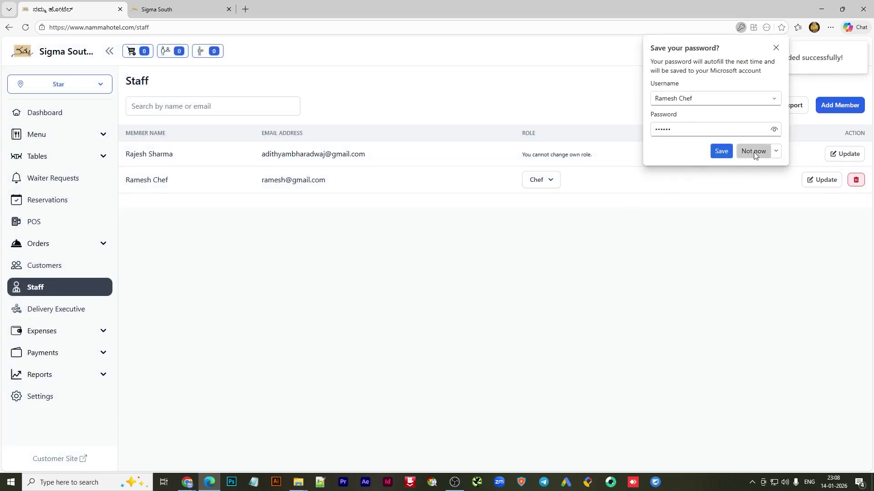
pyautogui.click(753, 152)
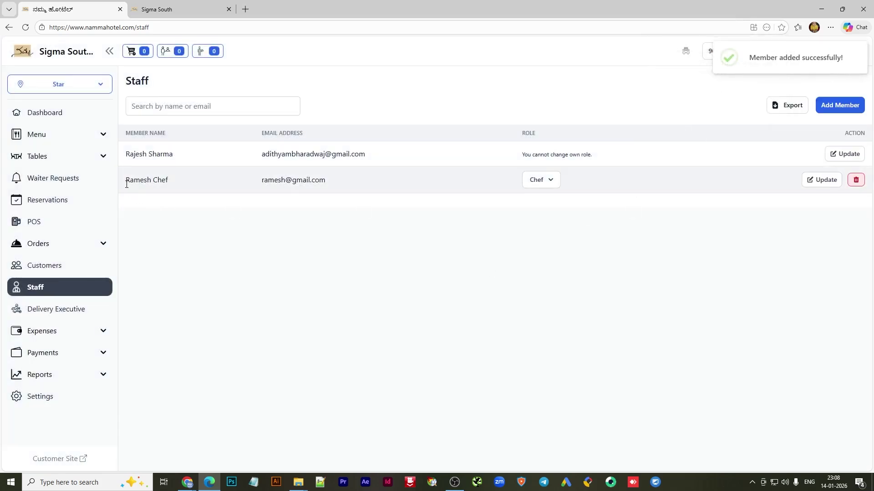
pyautogui.moveTo(126, 182); pyautogui.dragTo(171, 182)
pyautogui.click(487, 331)
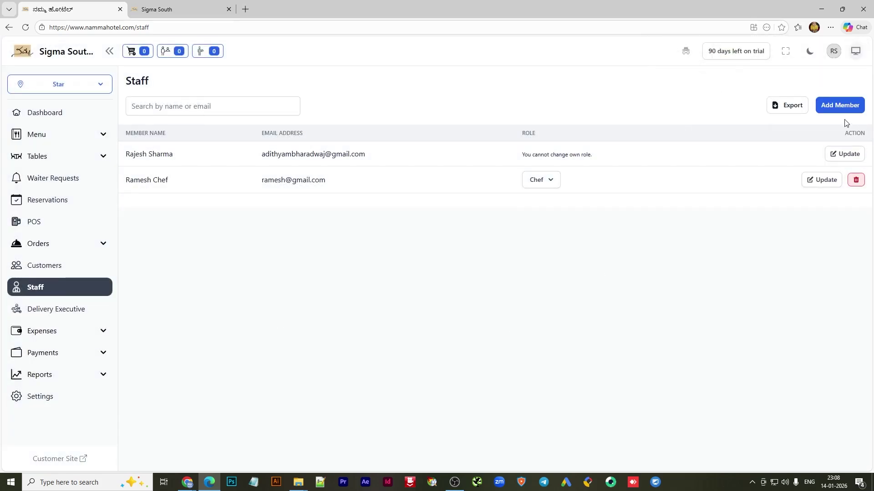
# Start another staff member, entering the waiter's name and e-mail address
pyautogui.click(829, 107)
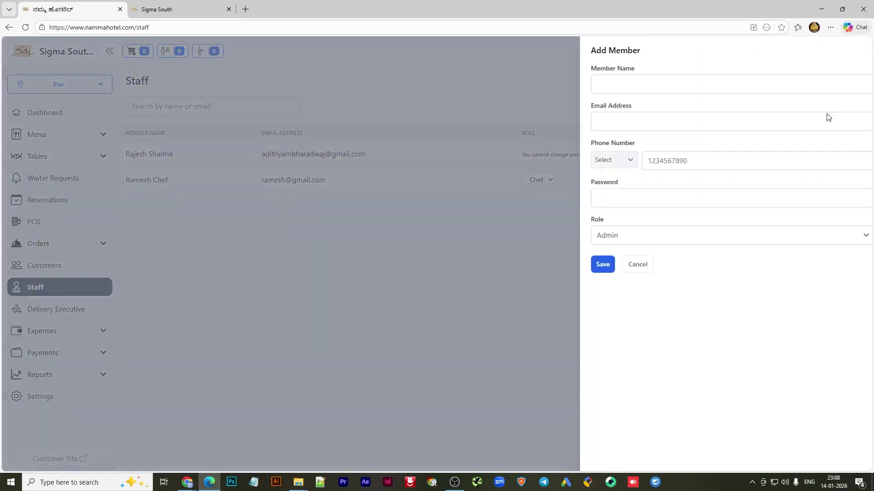
pyautogui.click(594, 87)
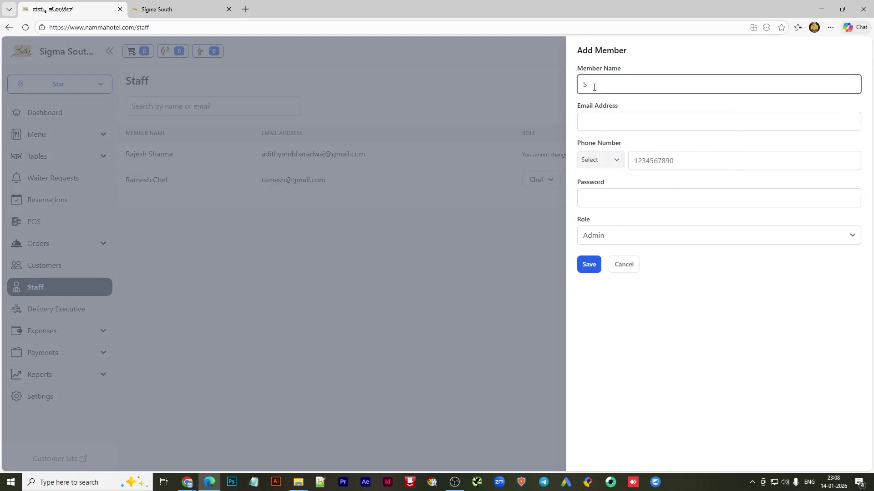
pyautogui.write('Suresh Waiter')
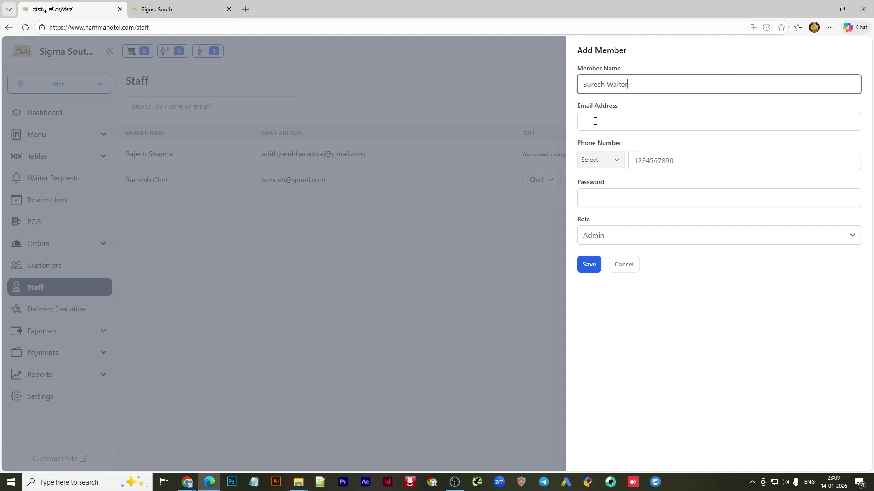
pyautogui.click(594, 121)
pyautogui.write('sw')
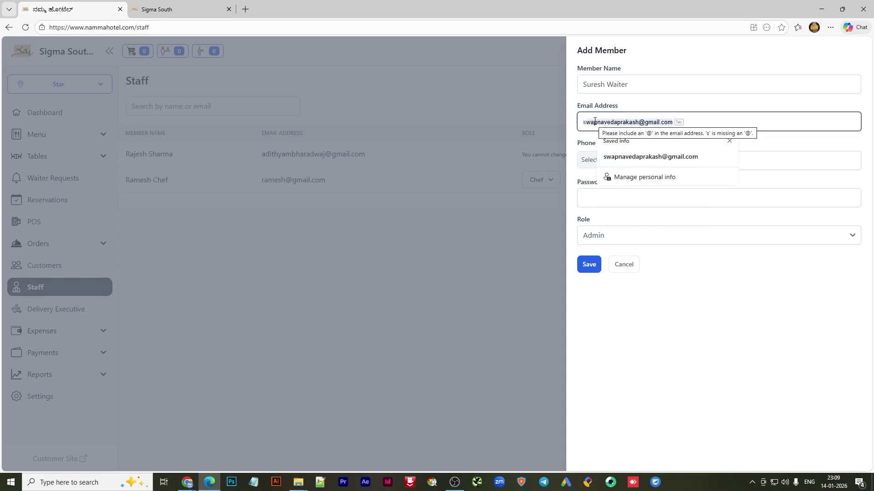
pyautogui.press('BackSpace')
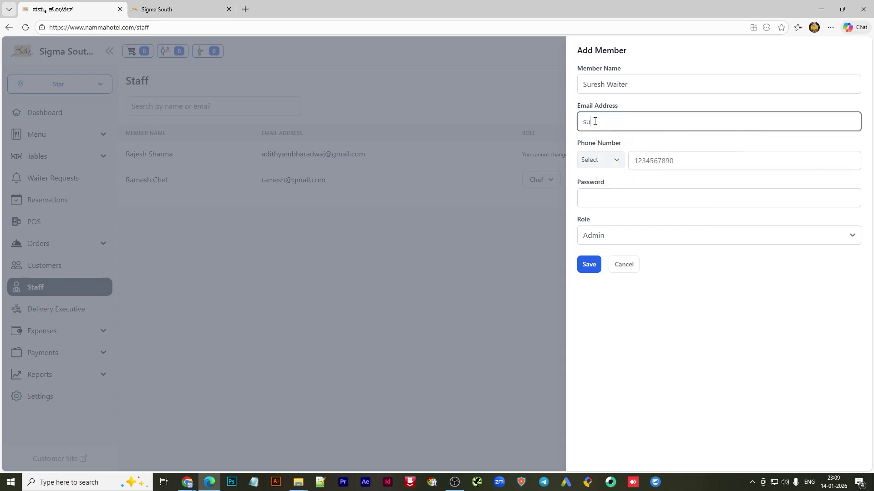
# Set the waiter's phone code to +91 and enter the phone number and password
pyautogui.click(598, 165)
pyautogui.write('91')
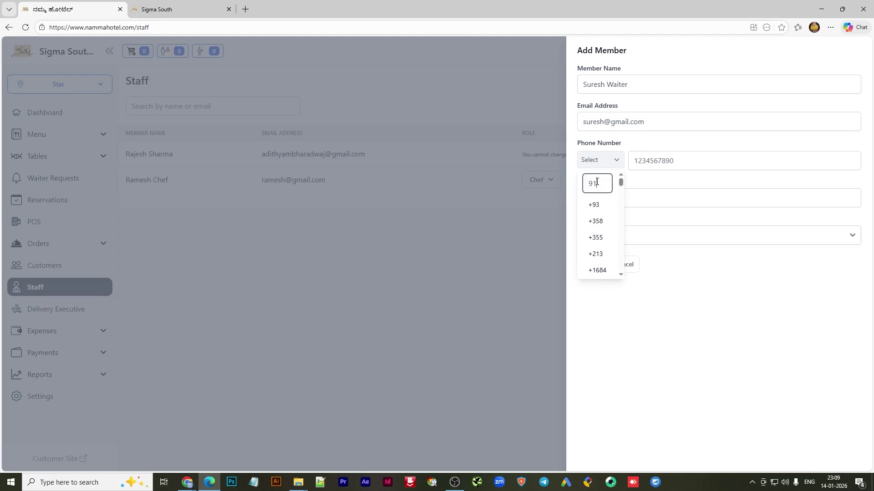
pyautogui.click(594, 239)
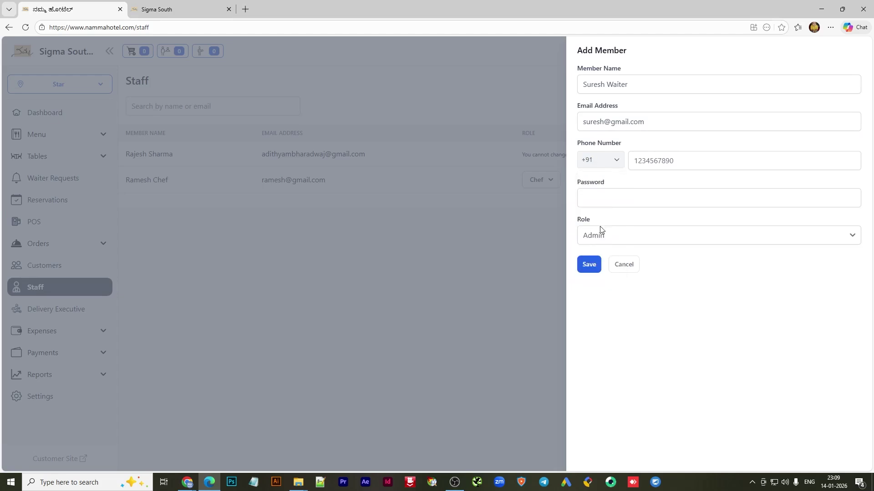
pyautogui.click(675, 160)
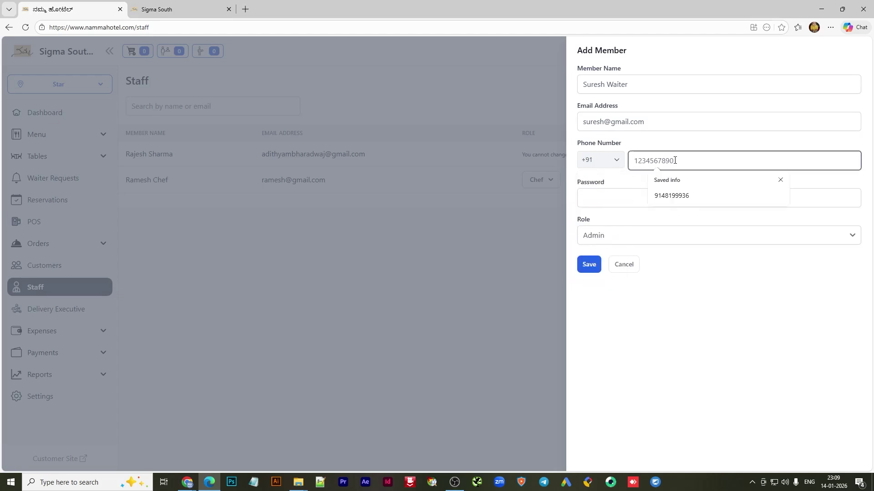
pyautogui.write('456')
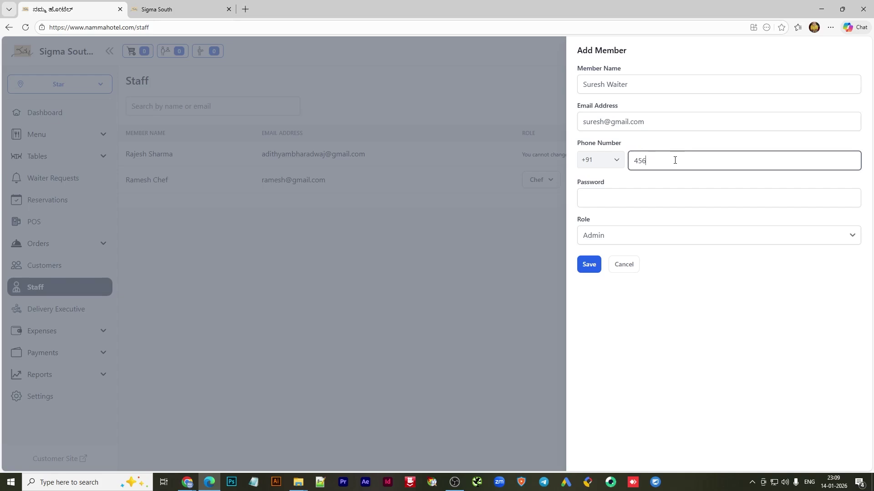
pyautogui.write('789123')
pyautogui.click(624, 201)
pyautogui.write('123')
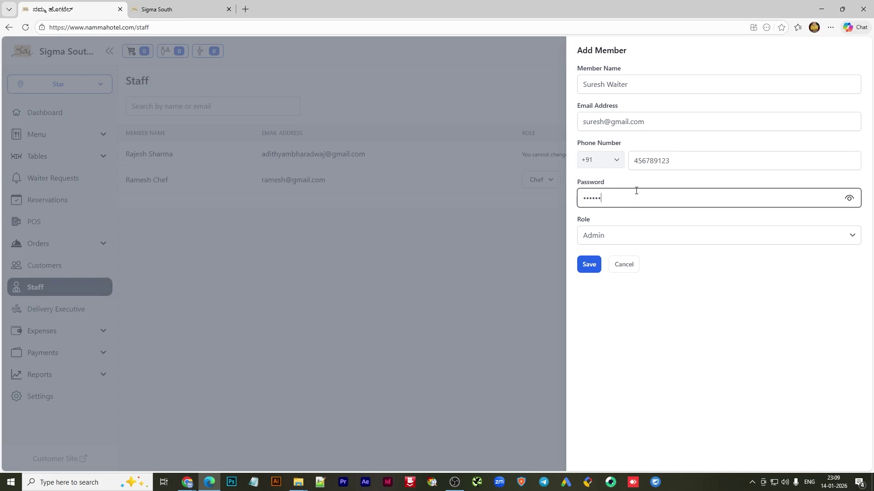
# Give the new member the Waiter role and save them
pyautogui.click(619, 237)
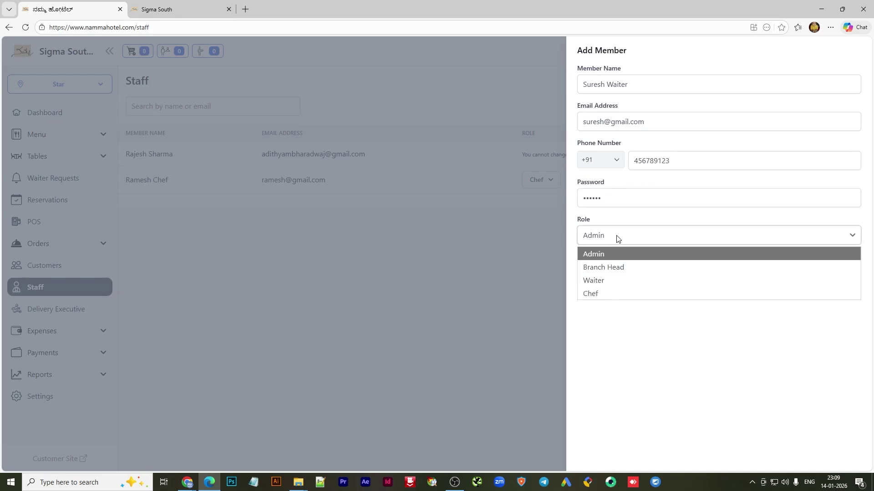
pyautogui.click(617, 238)
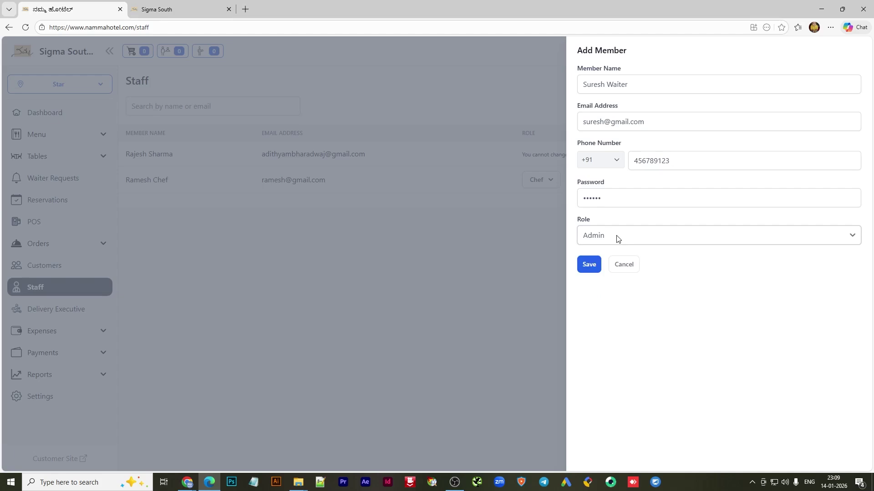
pyautogui.click(618, 239)
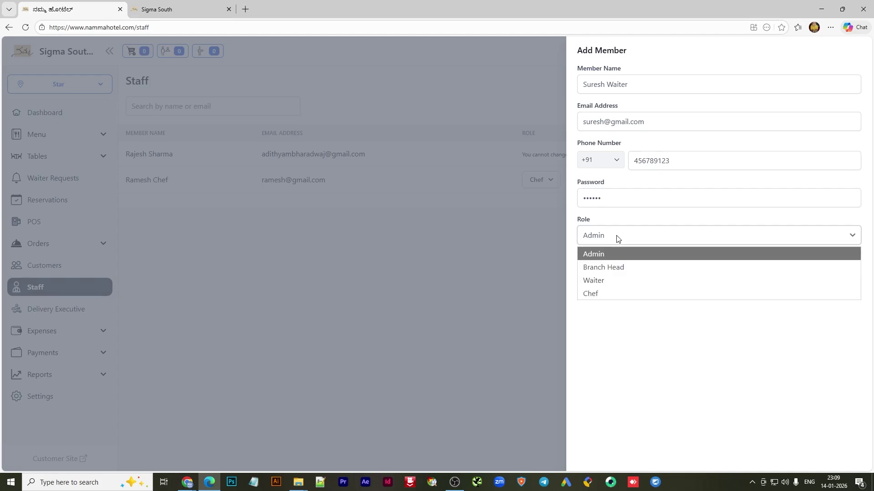
pyautogui.click(592, 283)
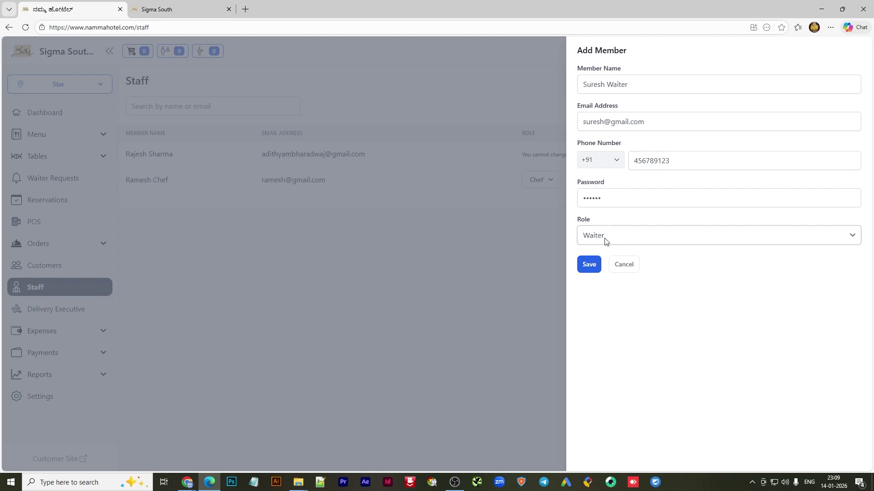
pyautogui.click(589, 265)
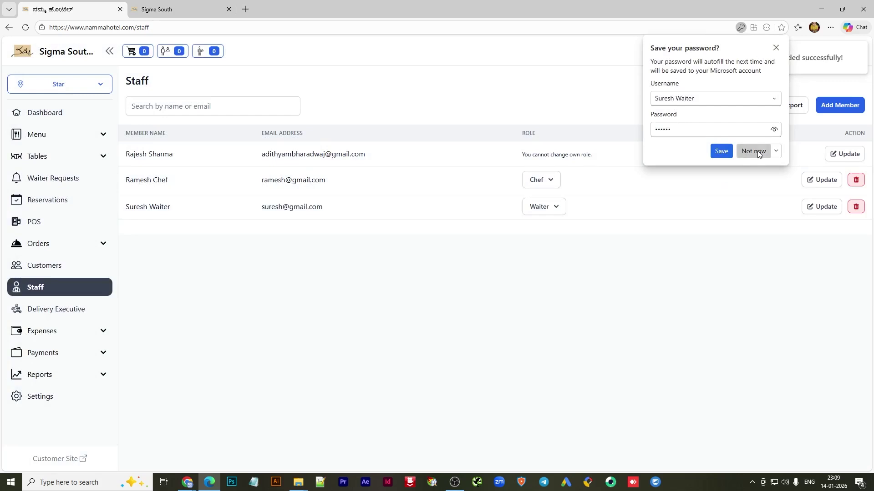
pyautogui.click(757, 151)
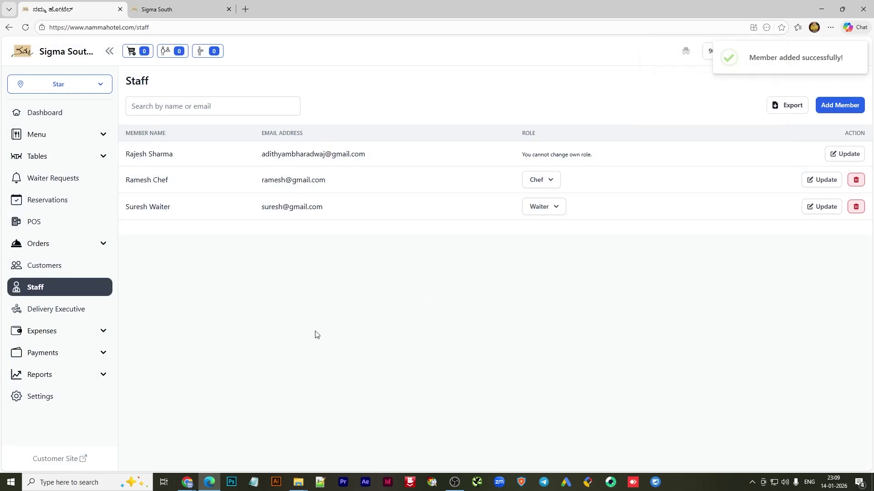
pyautogui.moveTo(127, 210); pyautogui.dragTo(170, 208)
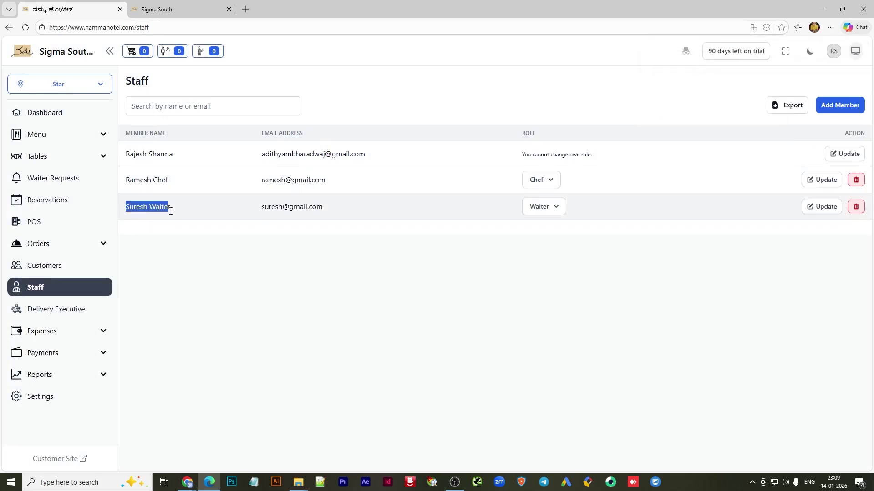
pyautogui.moveTo(126, 181); pyautogui.dragTo(168, 180)
pyautogui.click(198, 271)
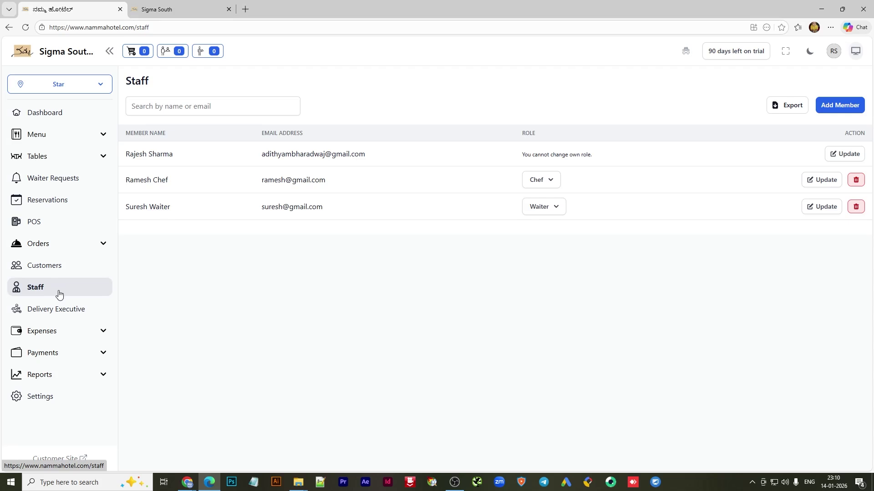
# Visit the admin Customers page, then switch to the Sigma South customer site
pyautogui.click(54, 269)
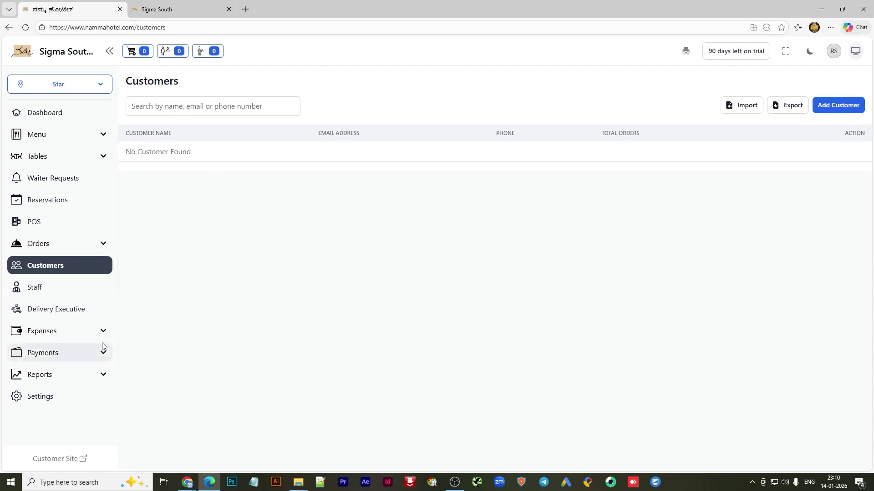
pyautogui.click(173, 9)
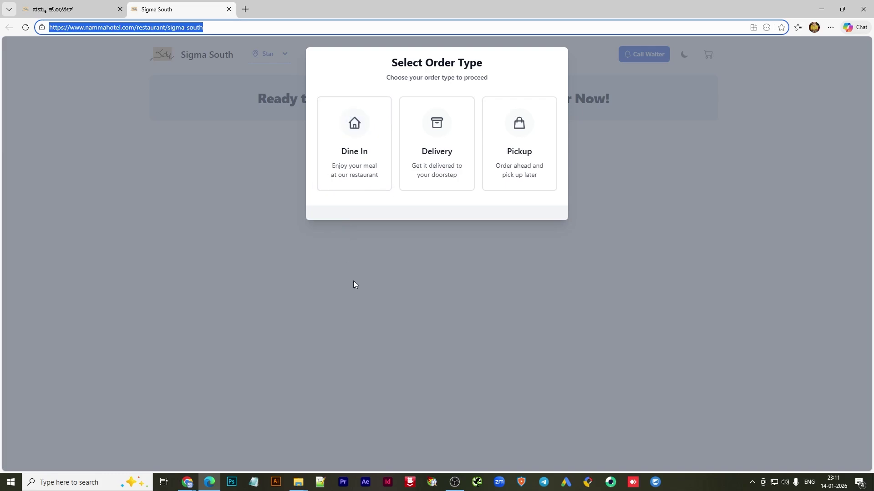
# Choose Dine In, filter to South Indian items, and settle on the Breakfast category
pyautogui.click(357, 159)
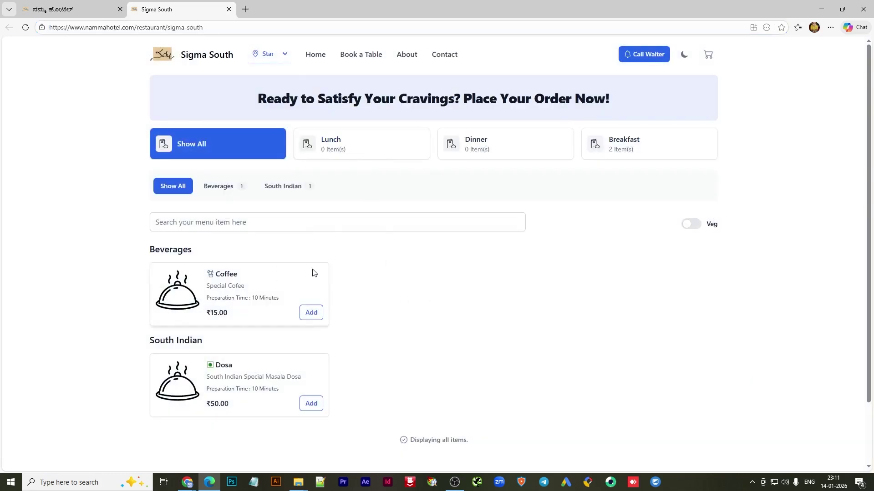
pyautogui.scroll(-2, 451, 273)
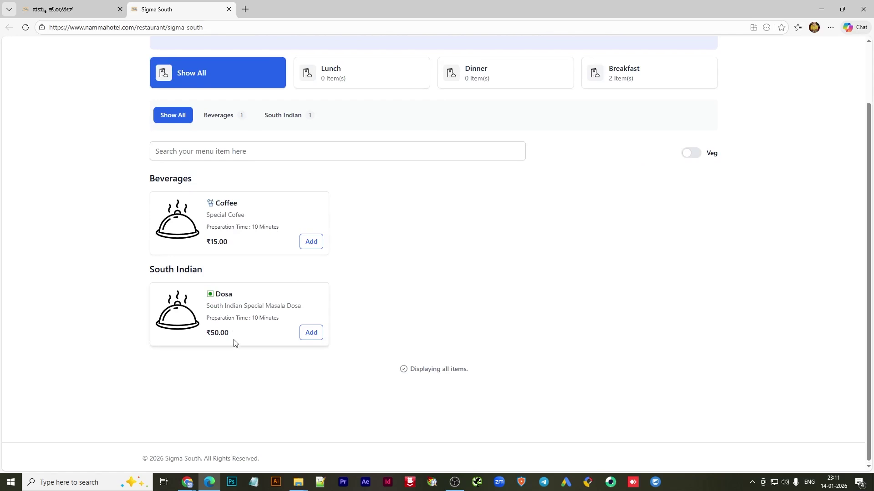
pyautogui.scroll(2, 210, 174)
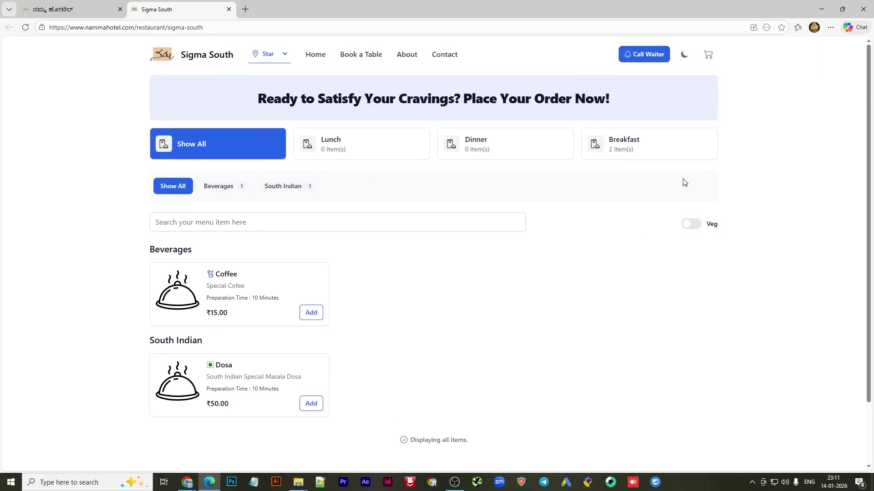
pyautogui.click(301, 188)
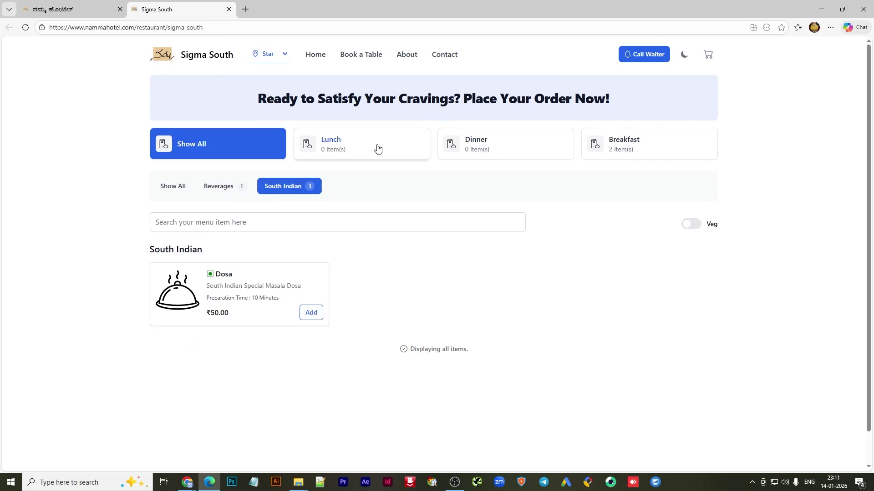
pyautogui.click(637, 151)
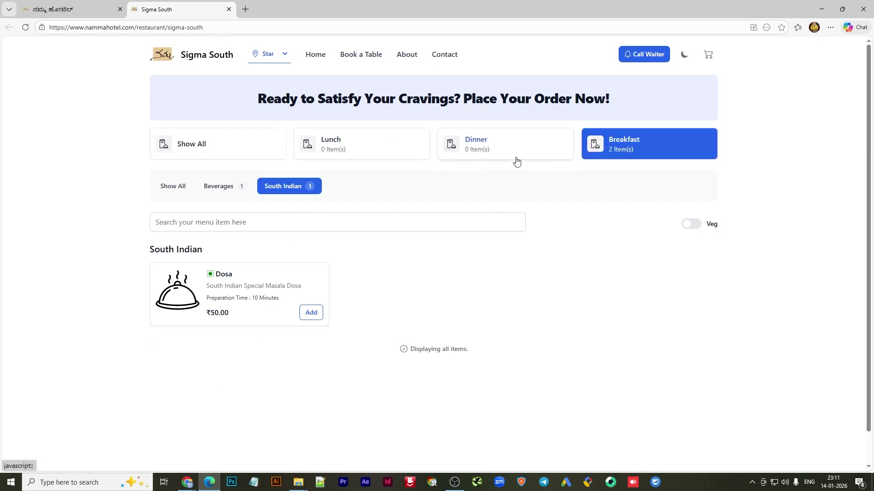
pyautogui.click(495, 152)
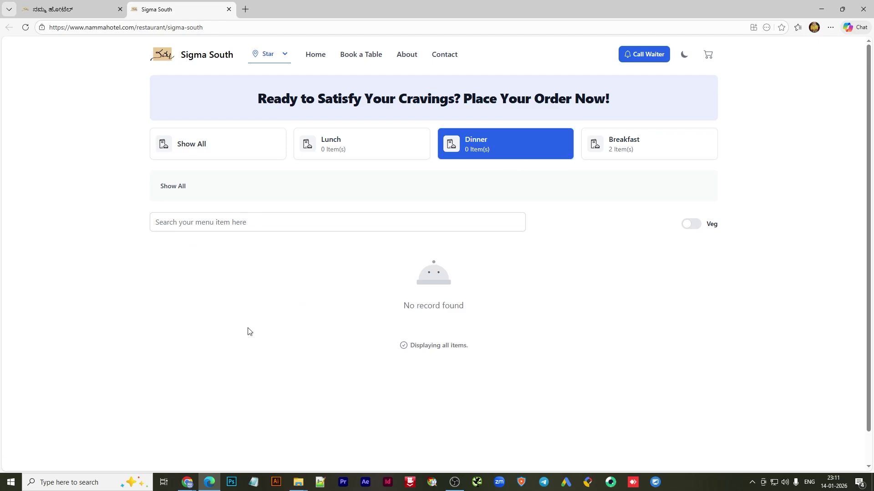
pyautogui.click(650, 145)
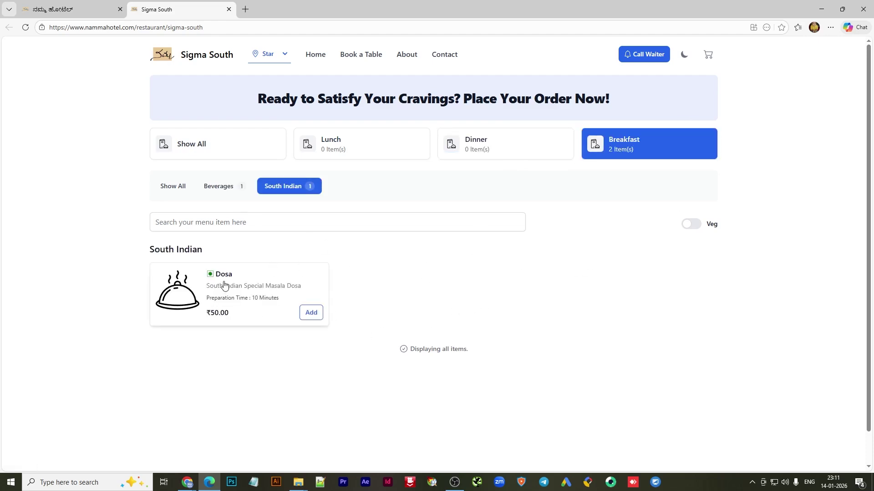
# Add a Dosa with Butter topping (₹60.00) to the cart, then return to the admin tab
pyautogui.click(312, 314)
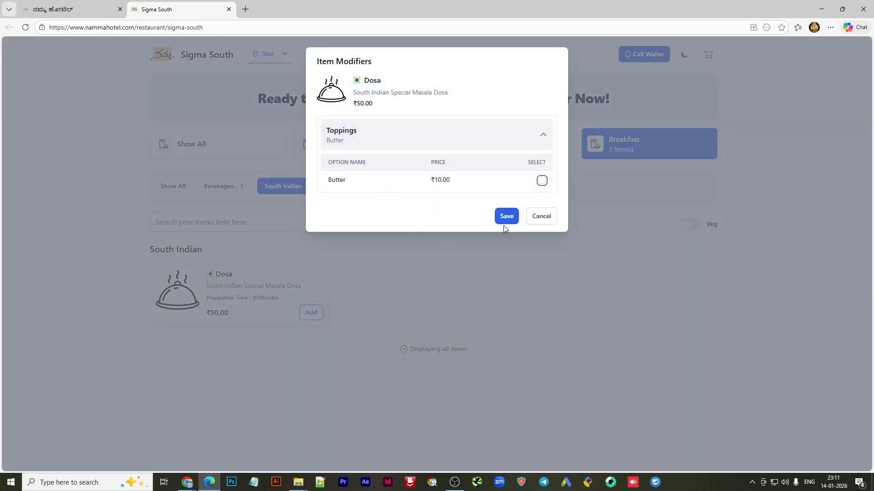
pyautogui.click(542, 181)
pyautogui.click(508, 217)
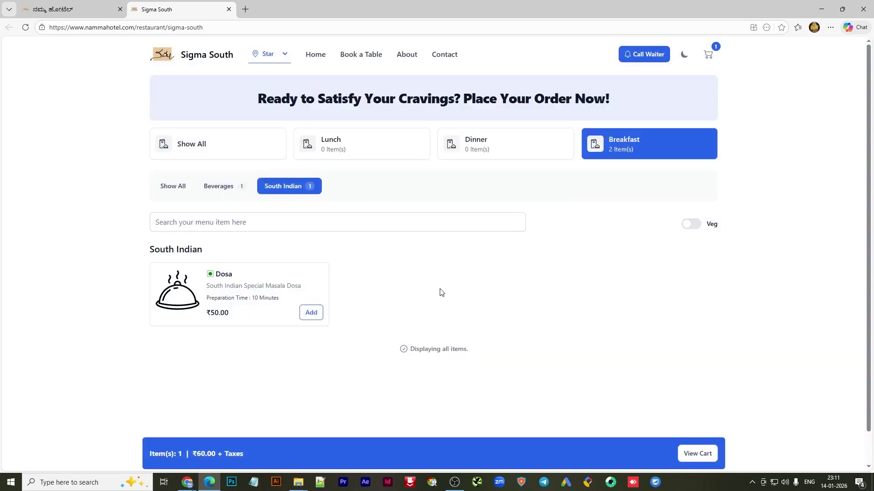
pyautogui.click(57, 9)
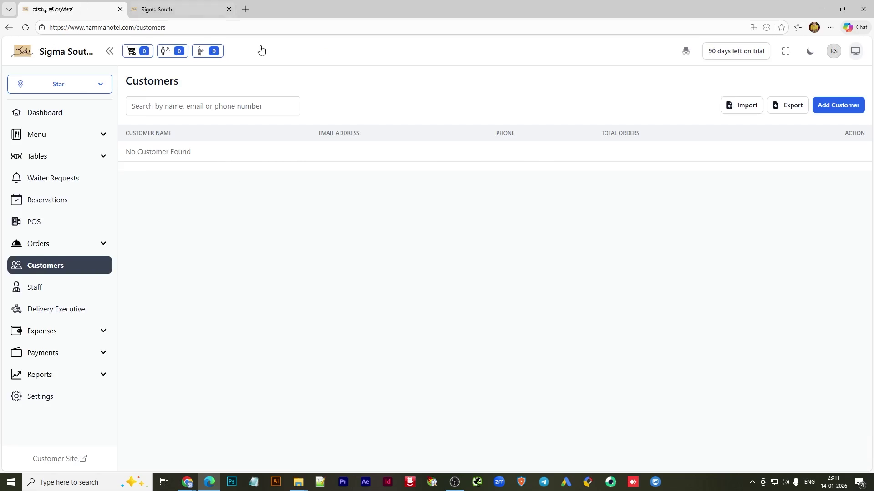
# Open the admin Orders list, then go back to the Sigma South customer menu
pyautogui.click(39, 244)
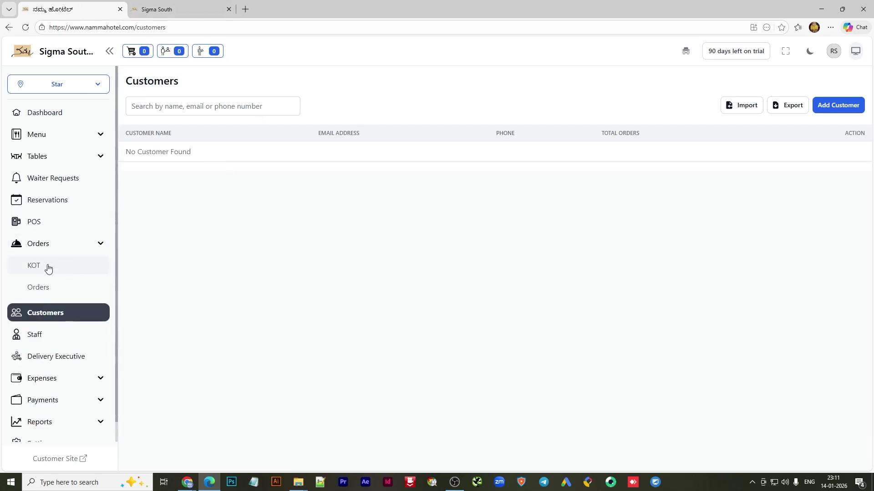
pyautogui.click(40, 287)
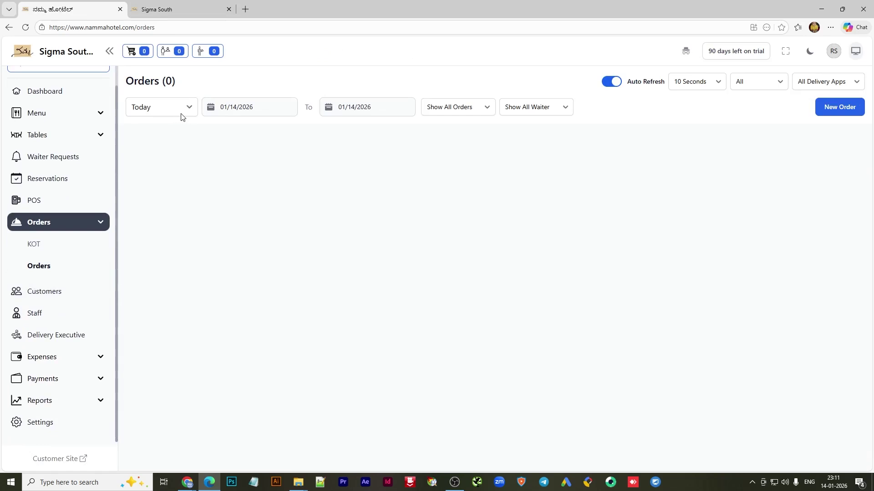
pyautogui.click(168, 10)
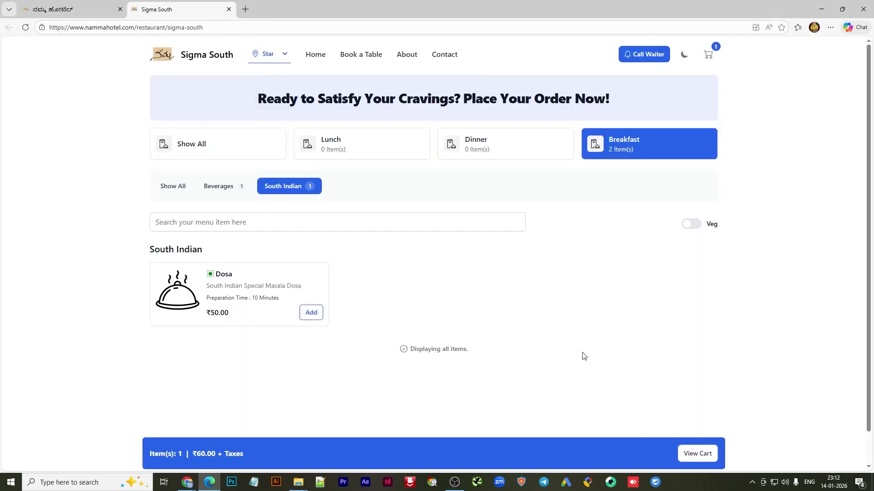
# Call a waiter to table T01 and check the admin Orders page for the alert
pyautogui.scroll(-1, 584, 356)
pyautogui.scroll(1, 586, 363)
pyautogui.click(637, 59)
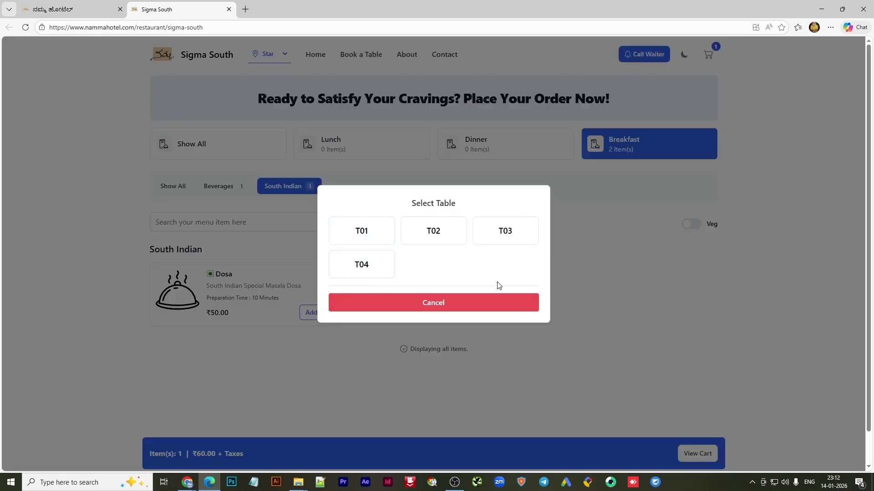
pyautogui.click(367, 237)
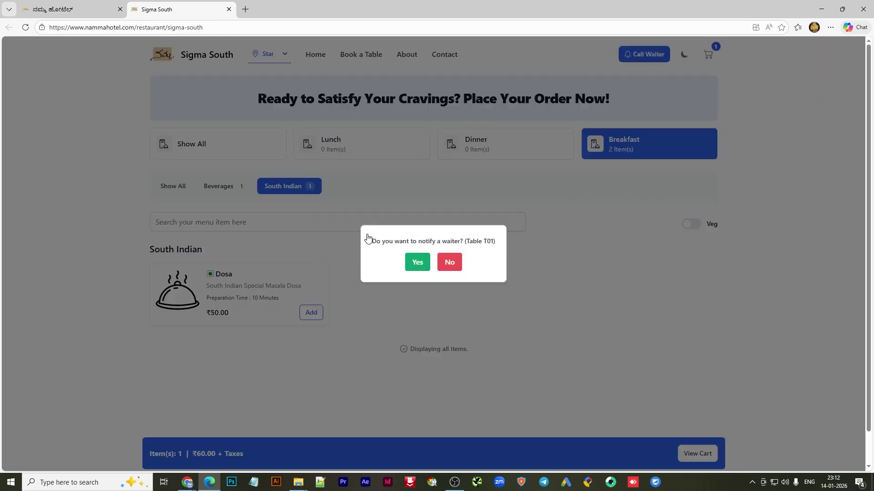
pyautogui.click(418, 266)
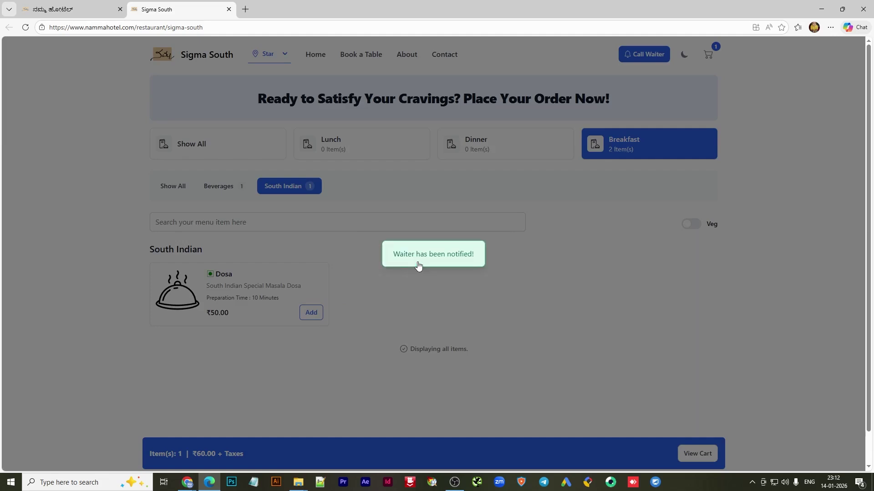
pyautogui.click(67, 10)
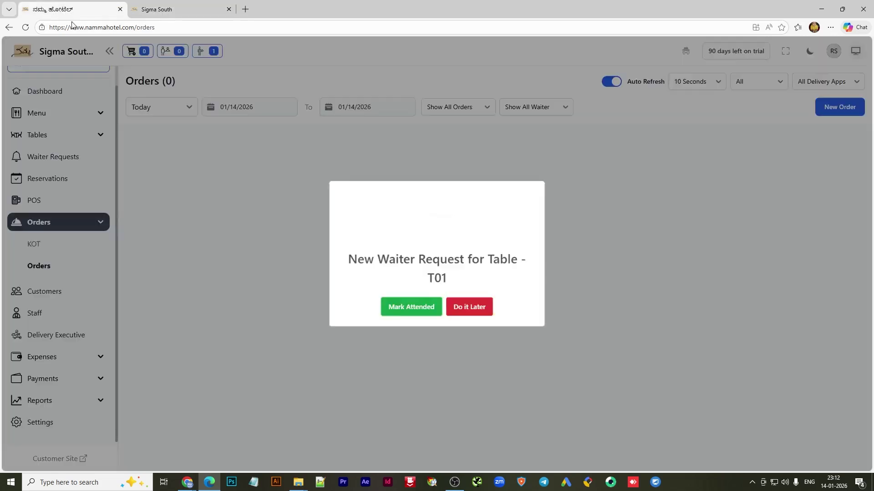